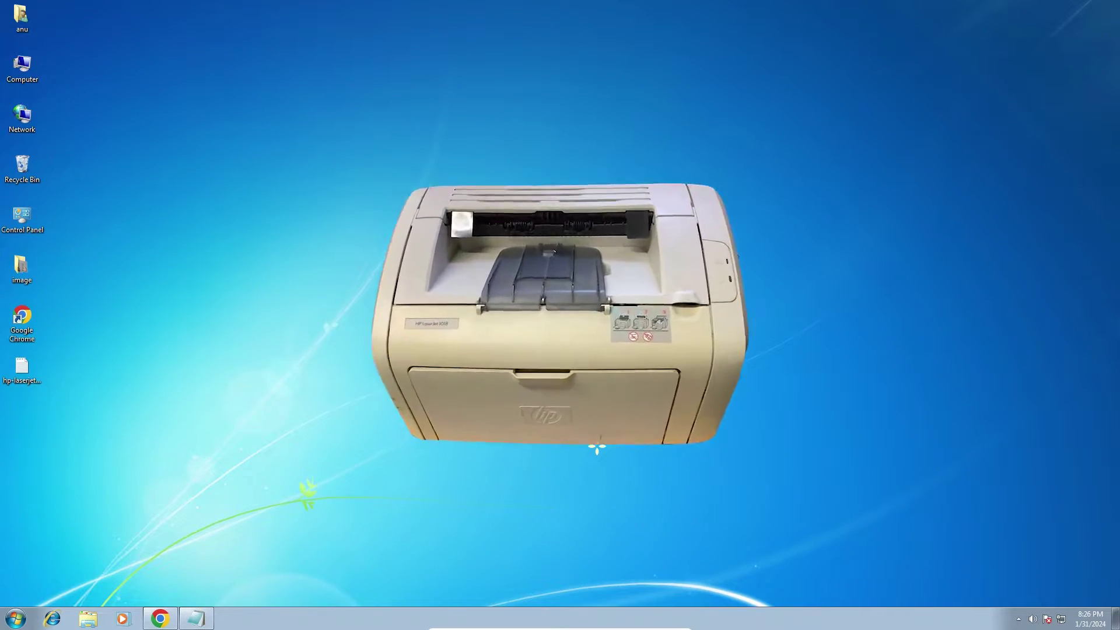
Step: Review the driver download links note, pointing out the MEGA and Google Drive links, then minimize it
left_click(201, 623)
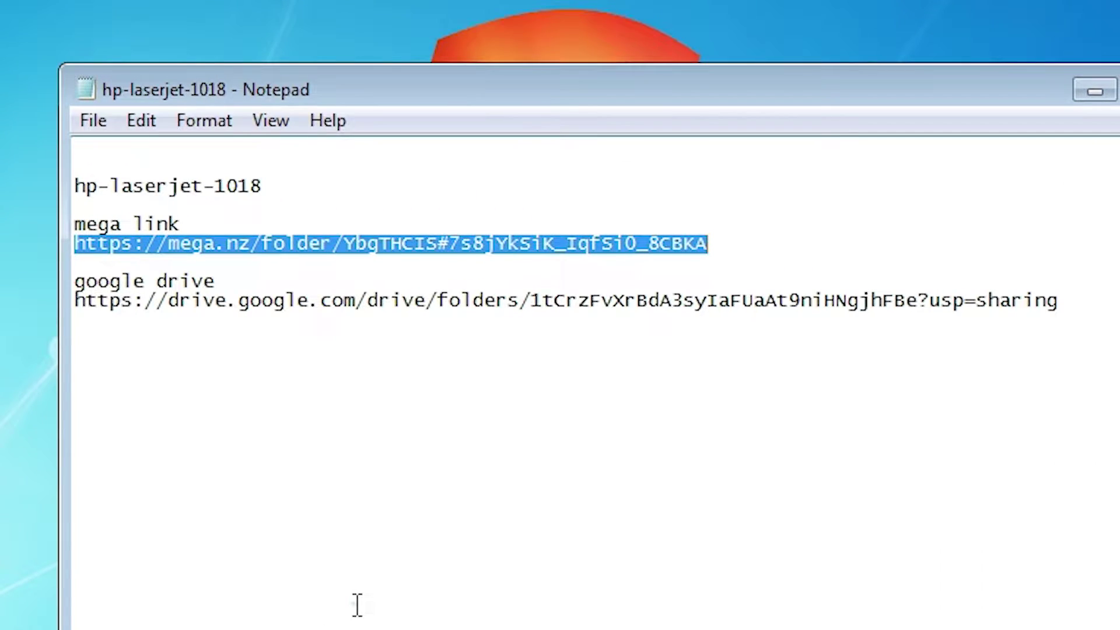
left_click(357, 605)
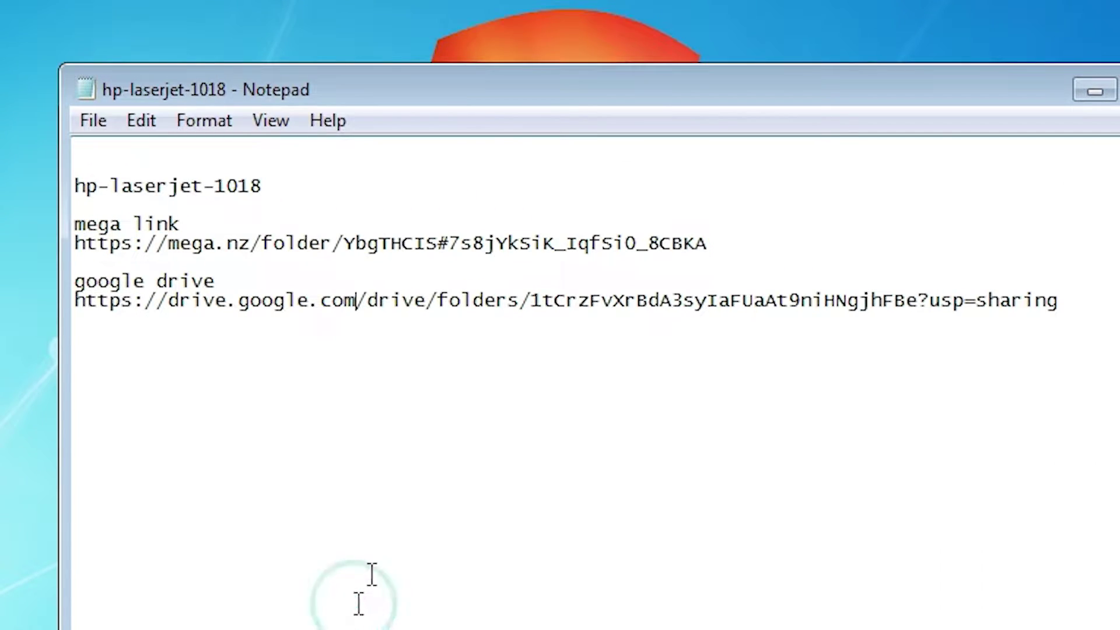
double_click(500, 245)
left_click(500, 246)
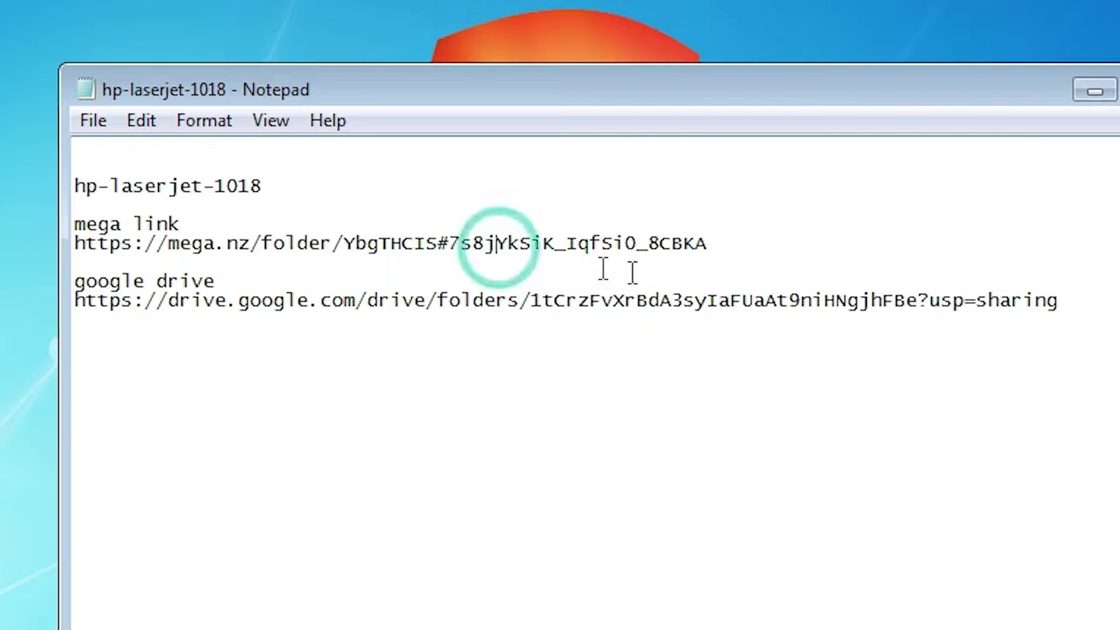
left_click(597, 308)
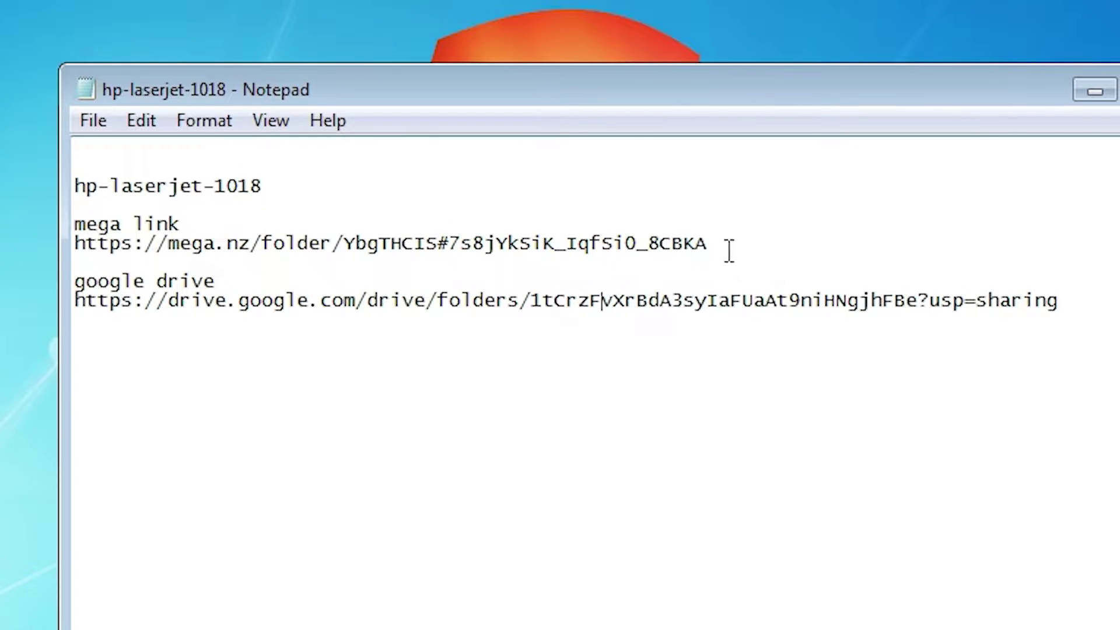
left_click(1095, 91)
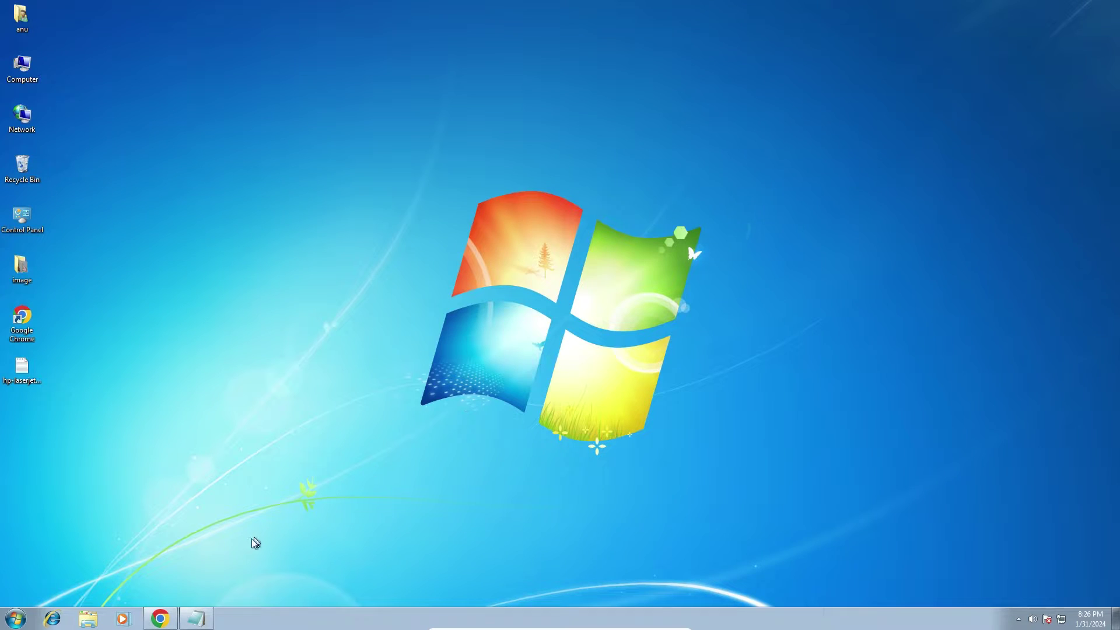
Step: Download the whole hp-laserjet-1018-basic-driver folder from MEGA as a ZIP file
left_click(161, 618)
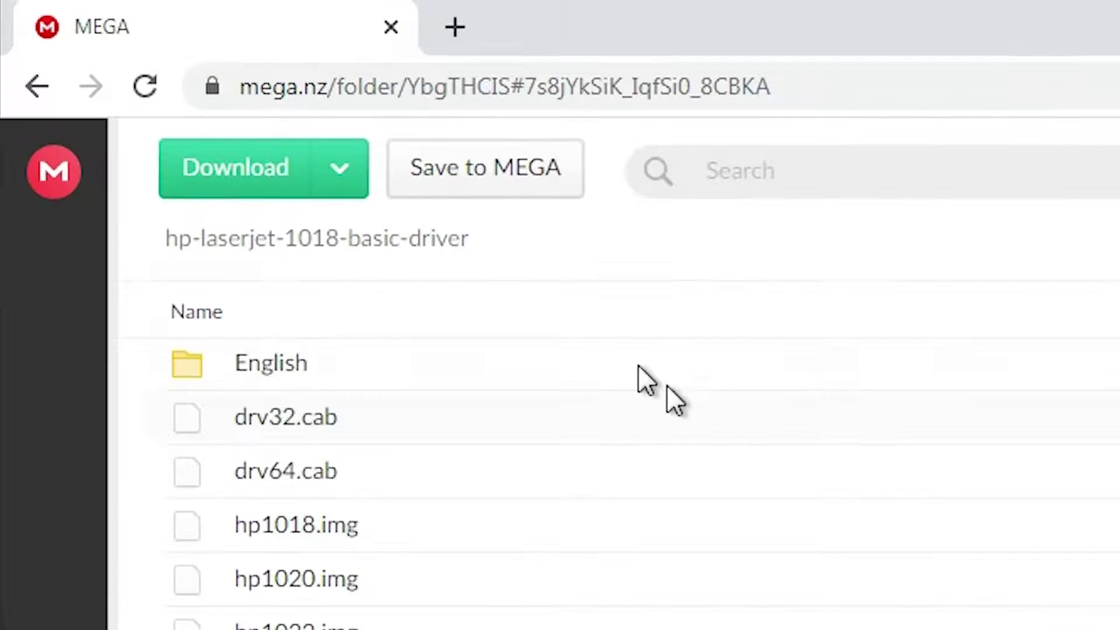
left_click(341, 170)
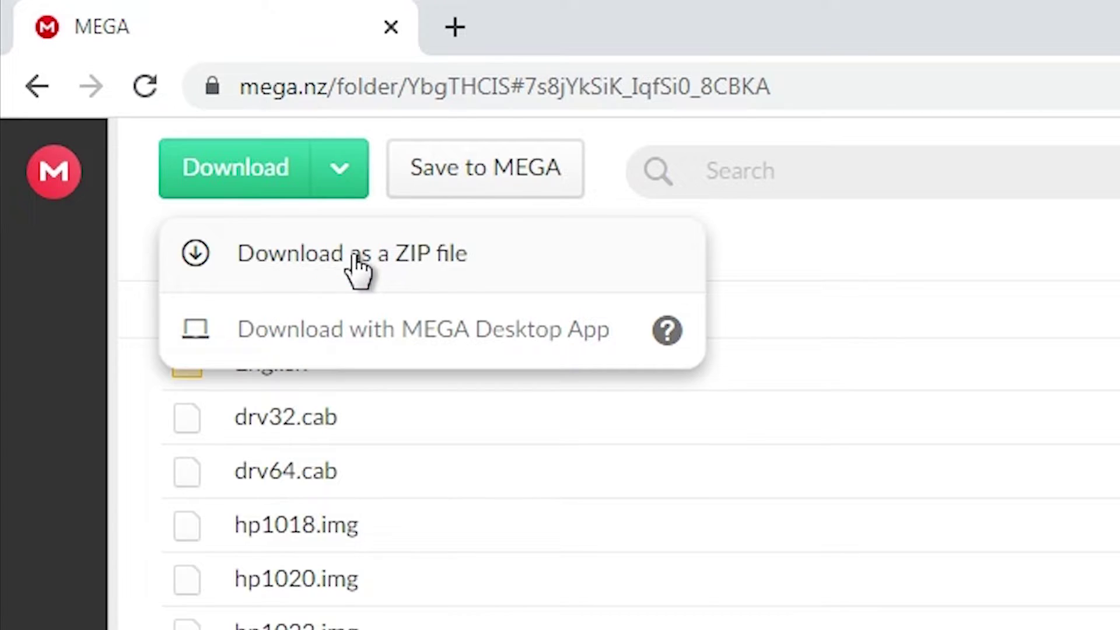
left_click(356, 260)
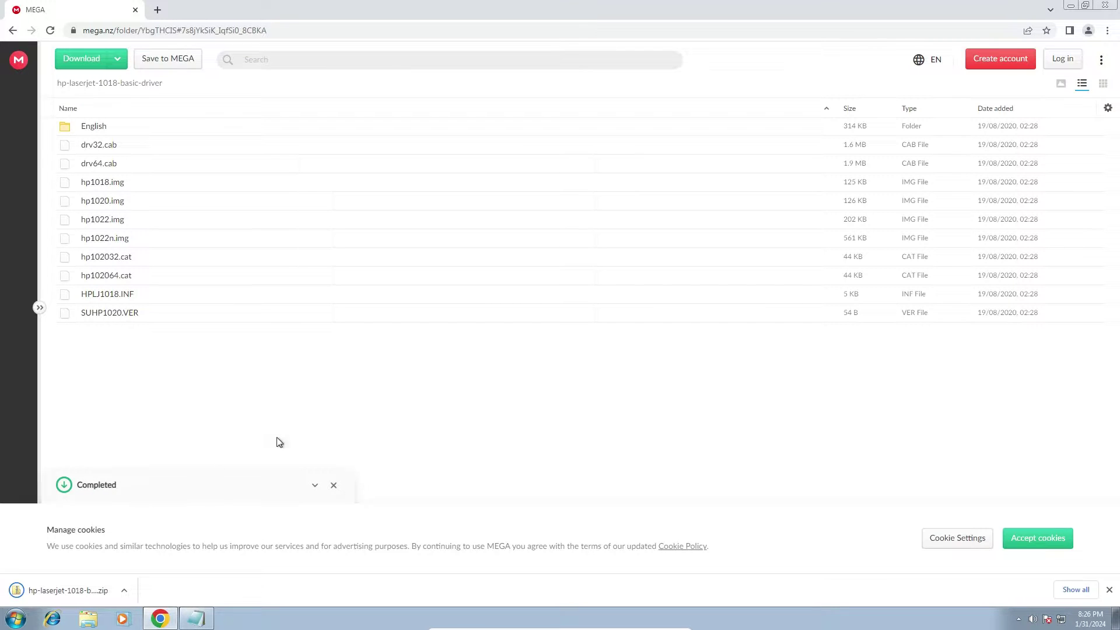
Step: Move the downloaded driver ZIP from the Downloads folder onto the desktop
left_click(1070, 573)
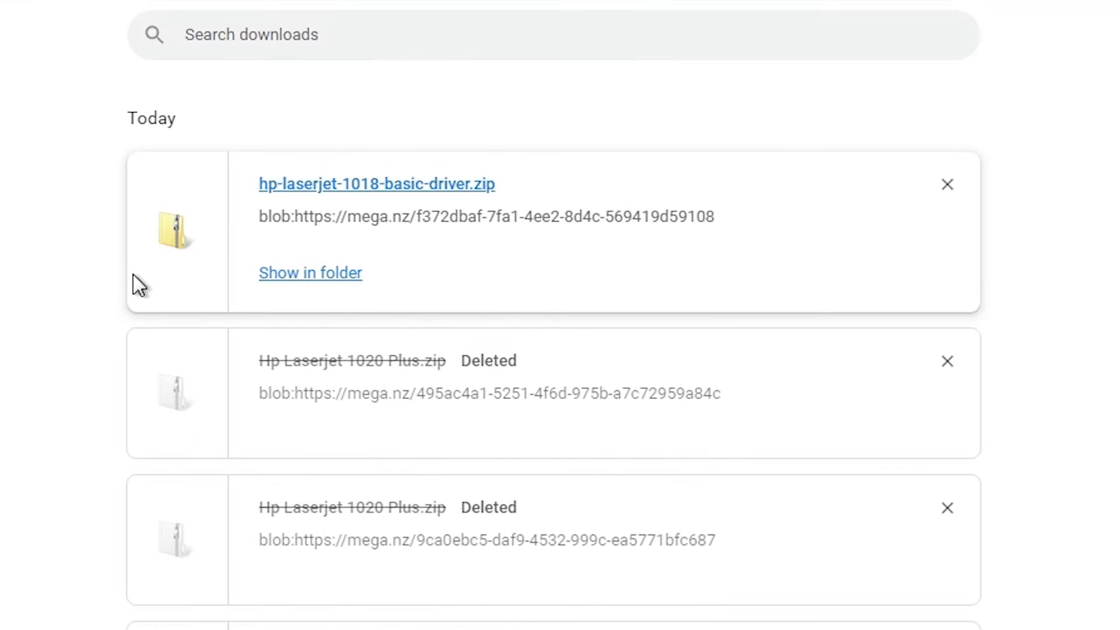
left_click(331, 274)
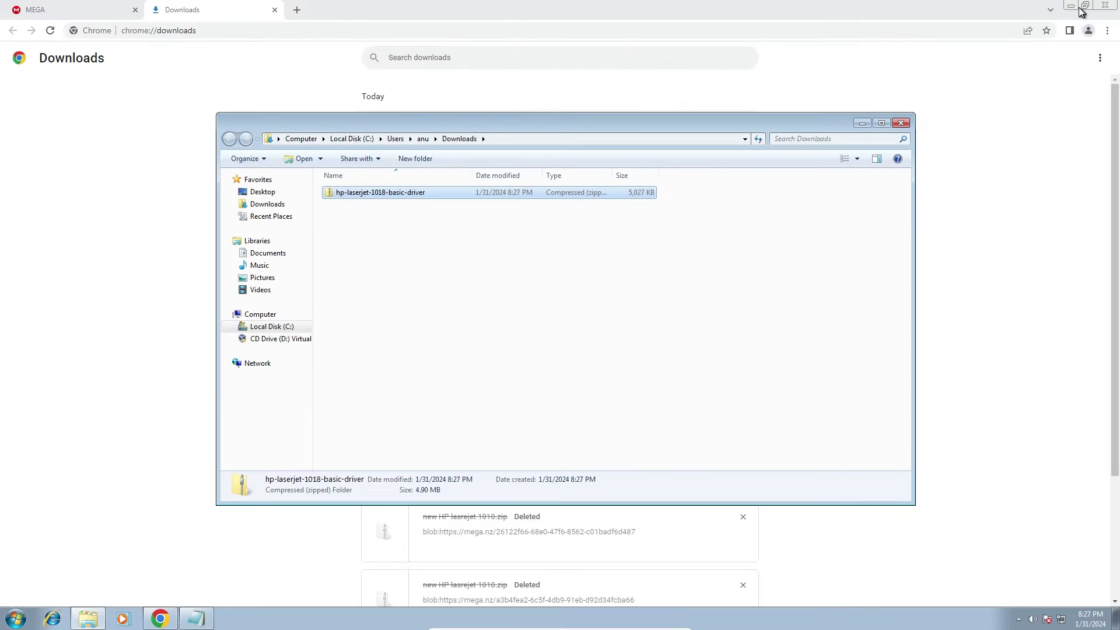
left_click(1074, 7)
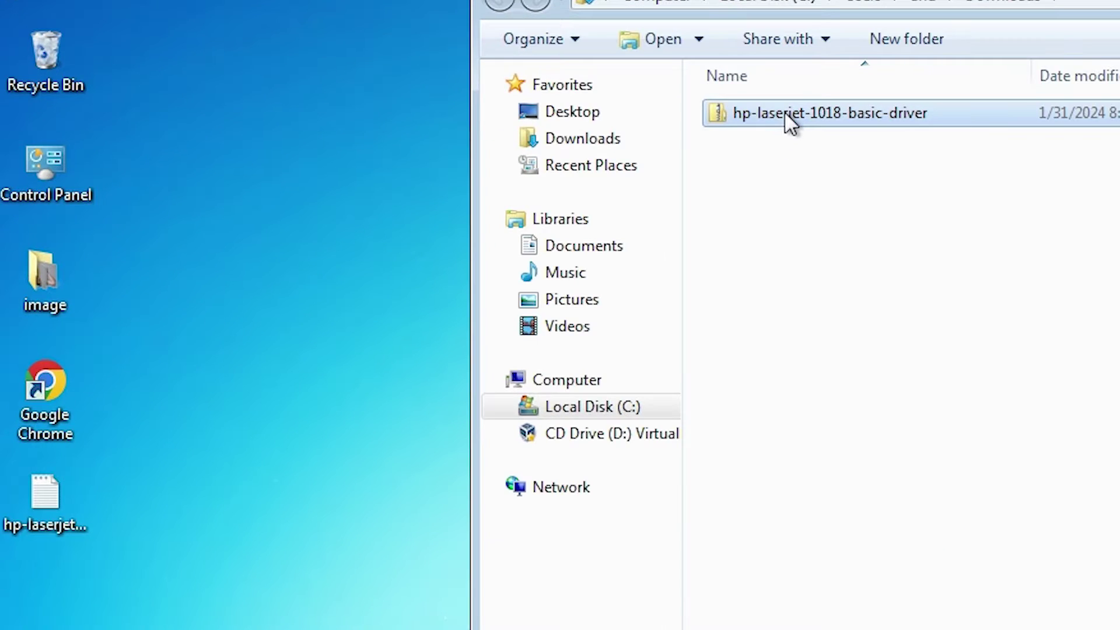
left_click_drag(784, 110, 285, 172)
key("alt+F4")
left_click_drag(345, 66, 194, 236)
Step: Extract the ZIP to a desktop folder and check the 11 driver files inside
right_click(148, 170)
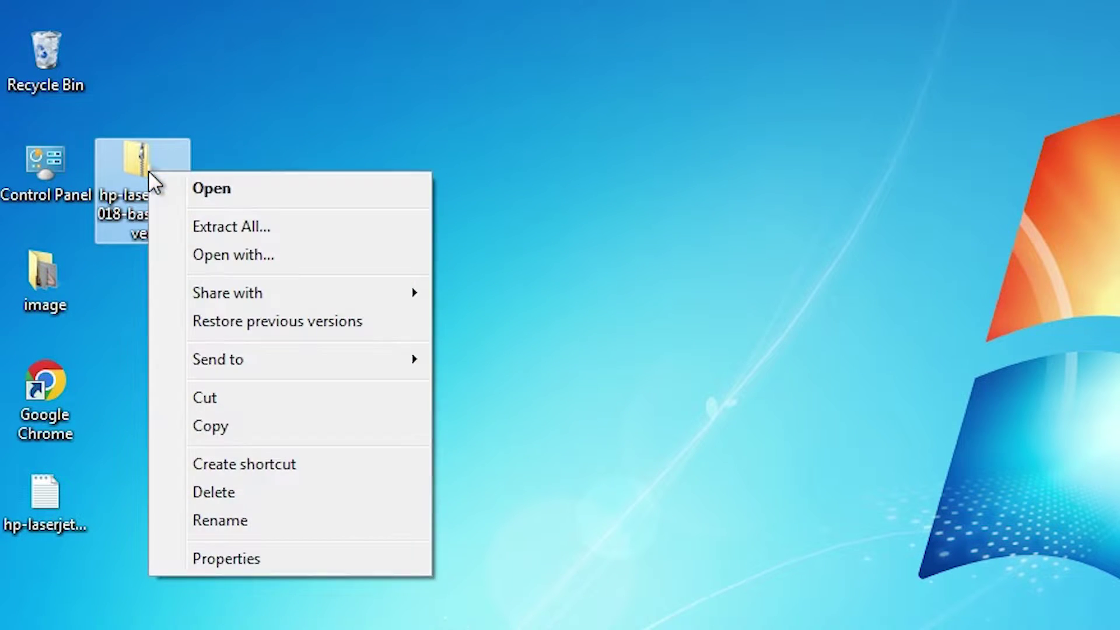
left_click(241, 224)
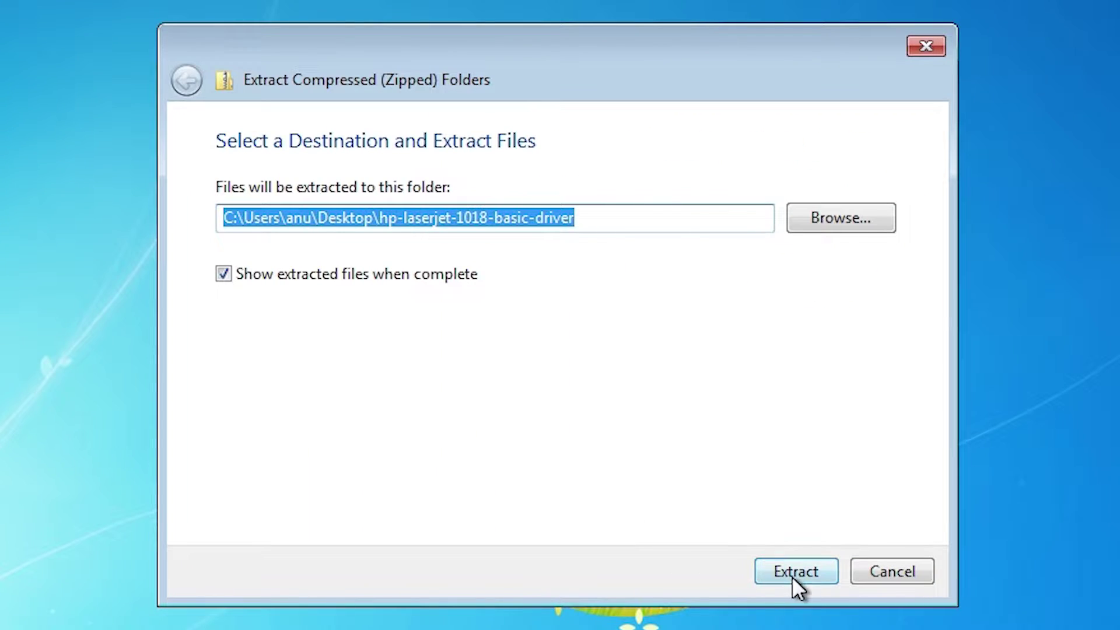
left_click(793, 574)
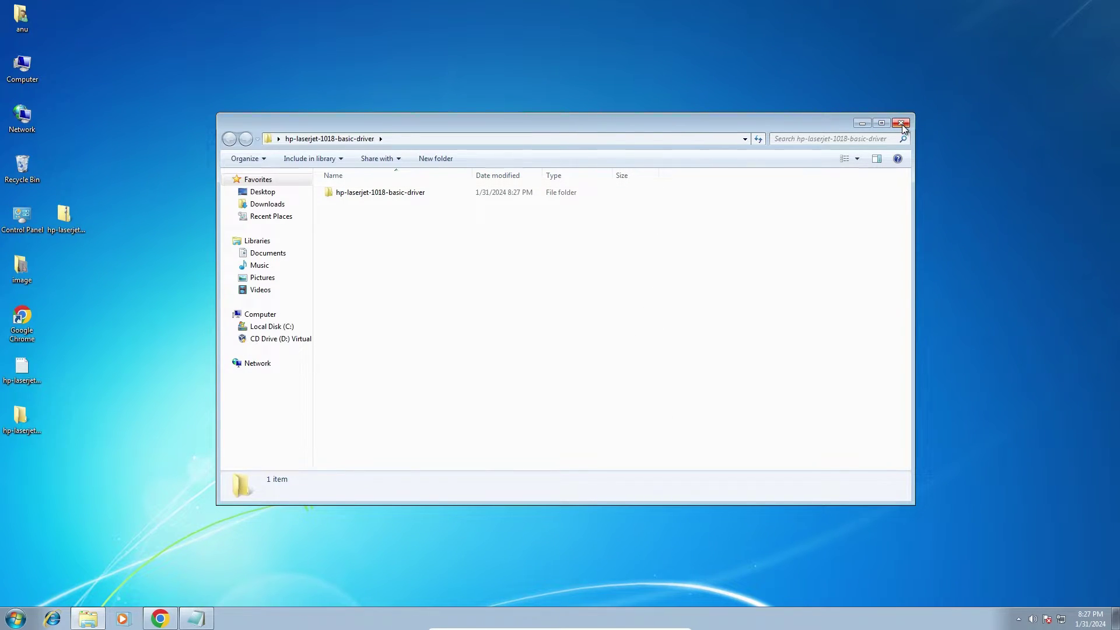
left_click(902, 124)
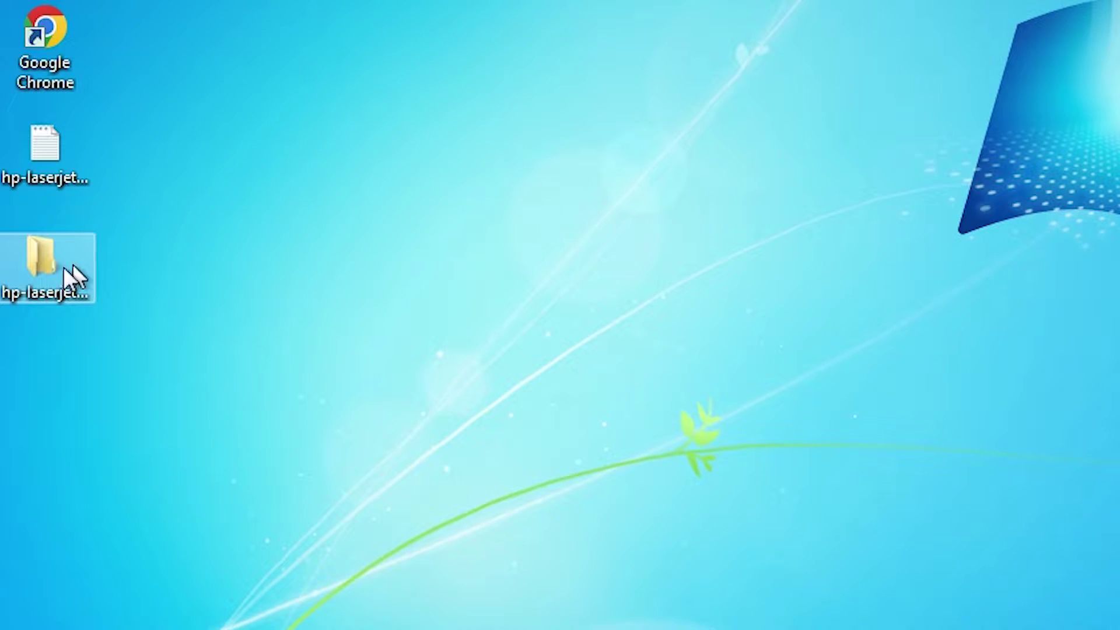
double_click(20, 289)
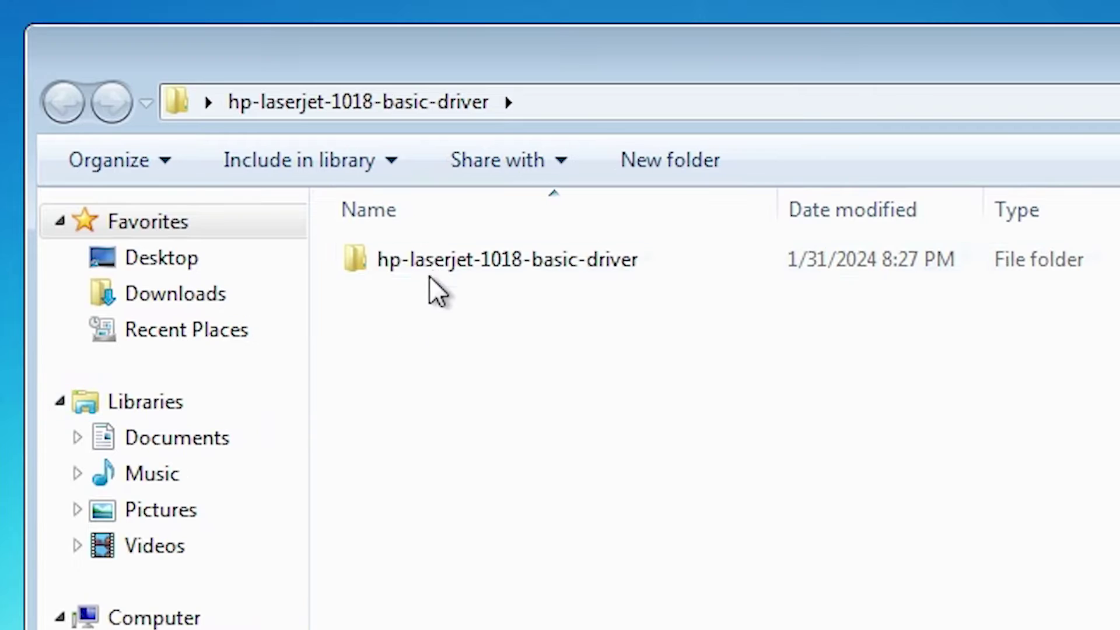
double_click(431, 267)
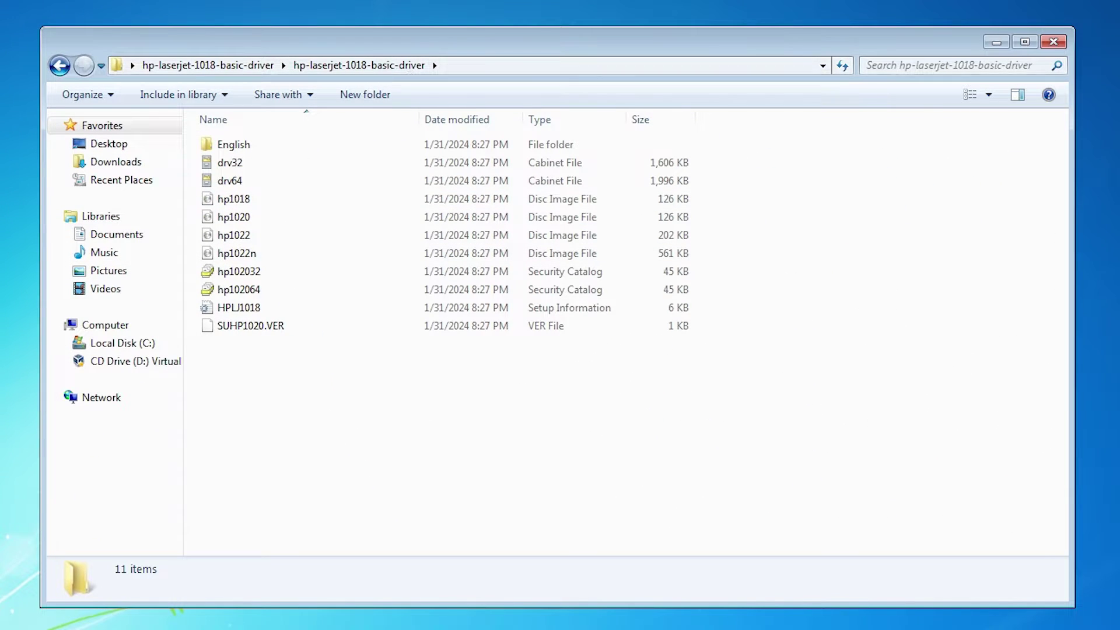
left_click(1053, 47)
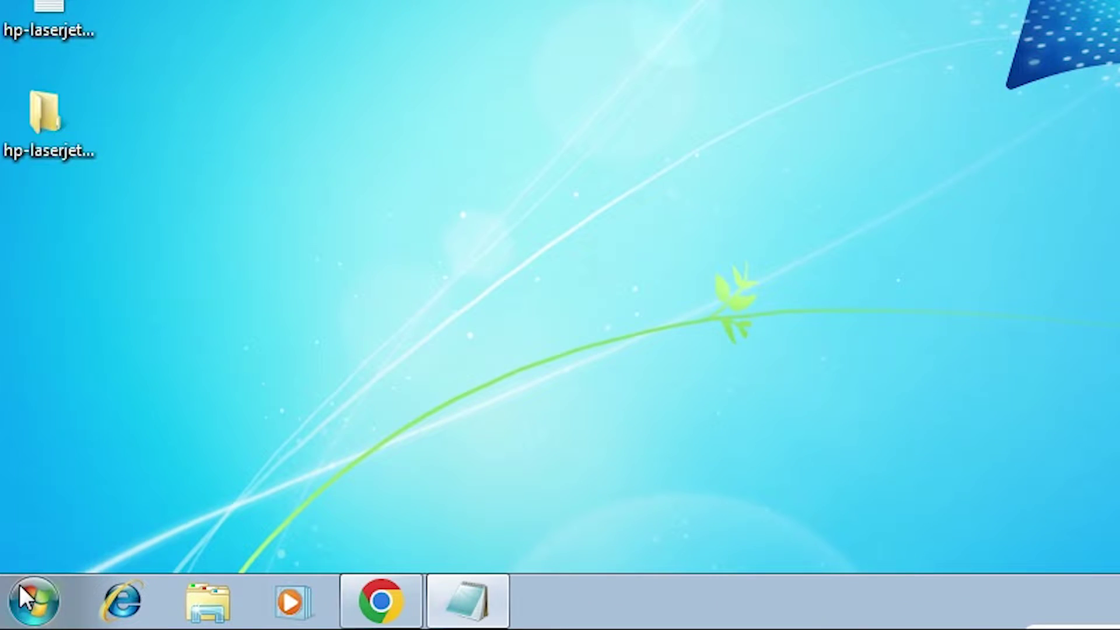
Step: Start the Add Printer wizard from Control Panel's Devices and Printers
left_click(12, 612)
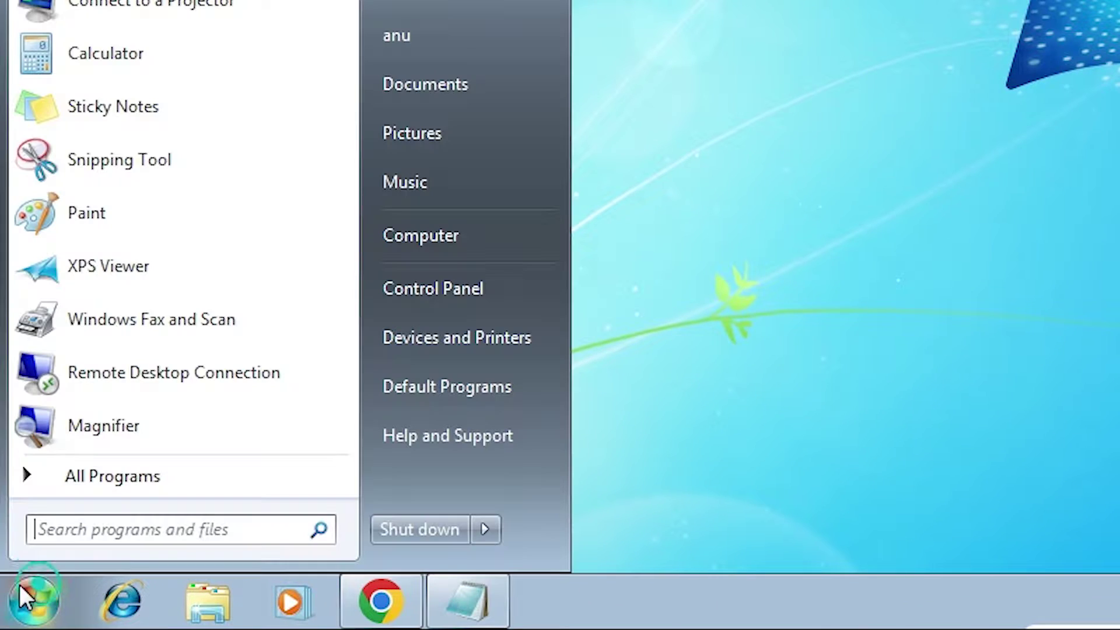
left_click(442, 296)
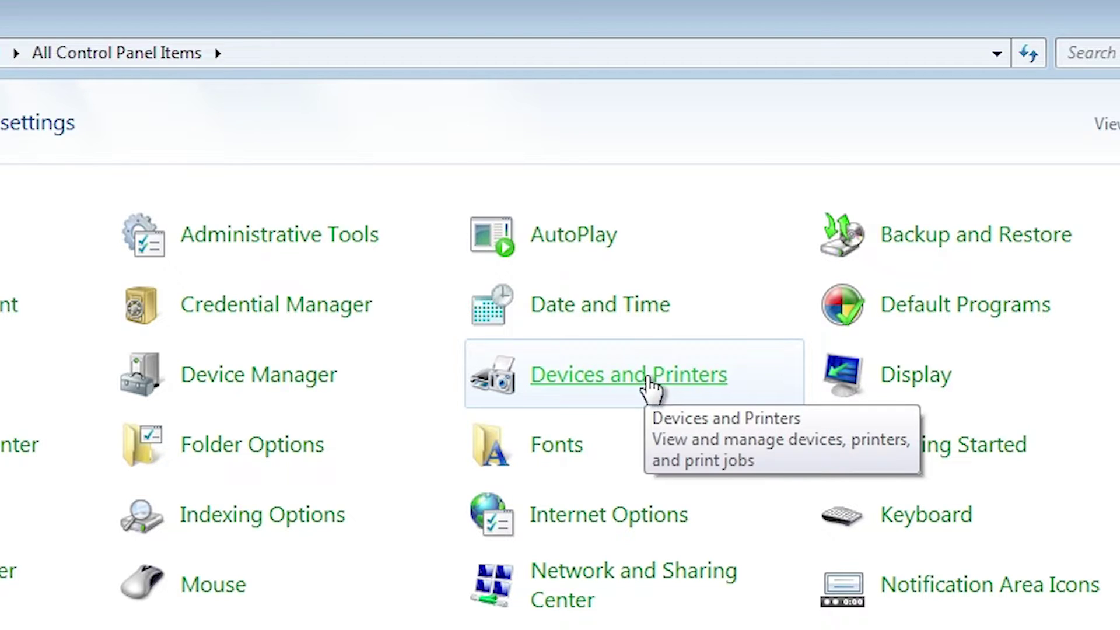
left_click(680, 387)
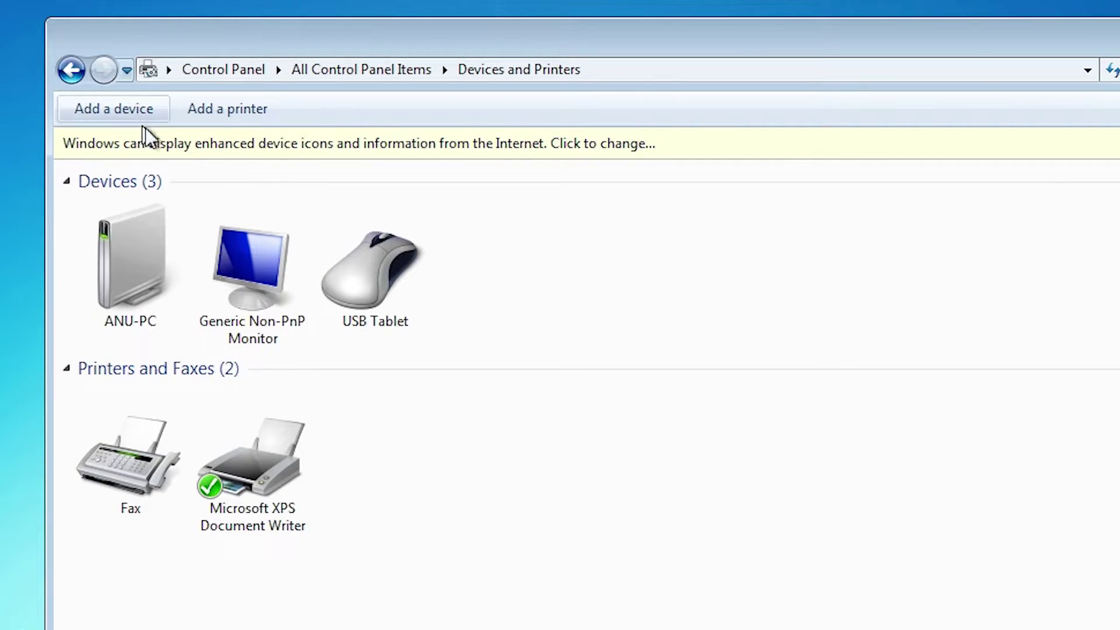
left_click(241, 111)
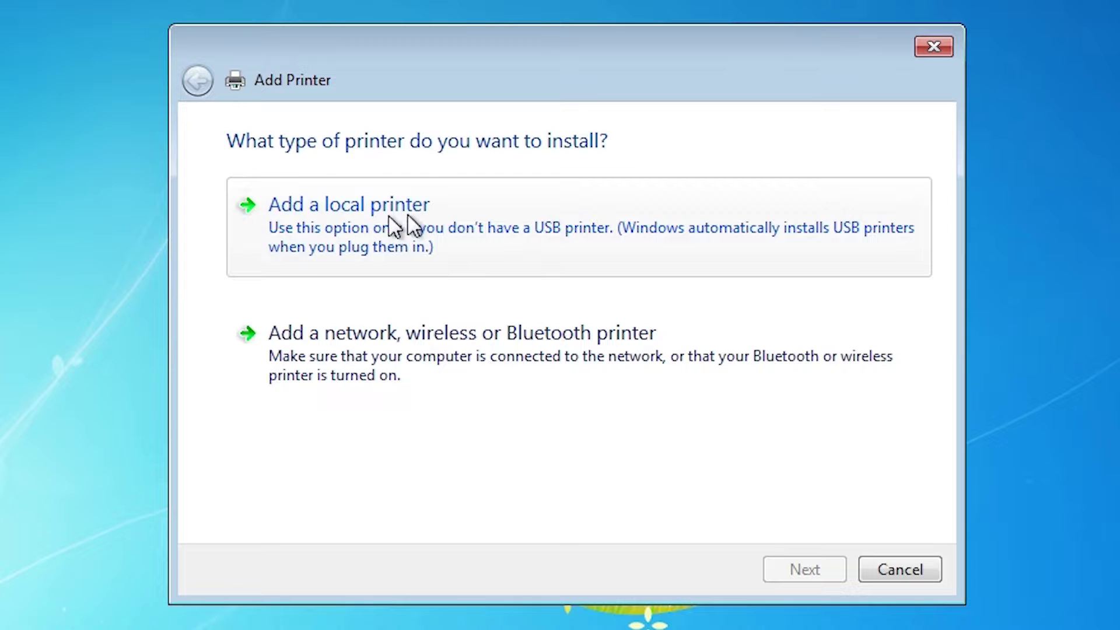
Step: Add a local printer using the existing USB_001 (Local Port)
left_click(462, 215)
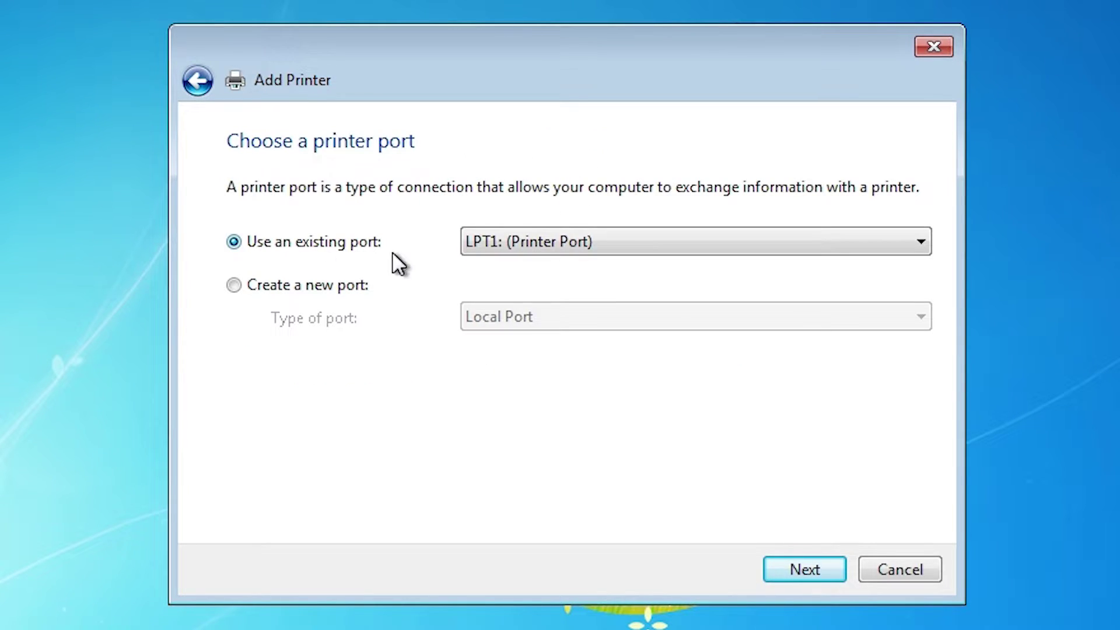
left_click(652, 241)
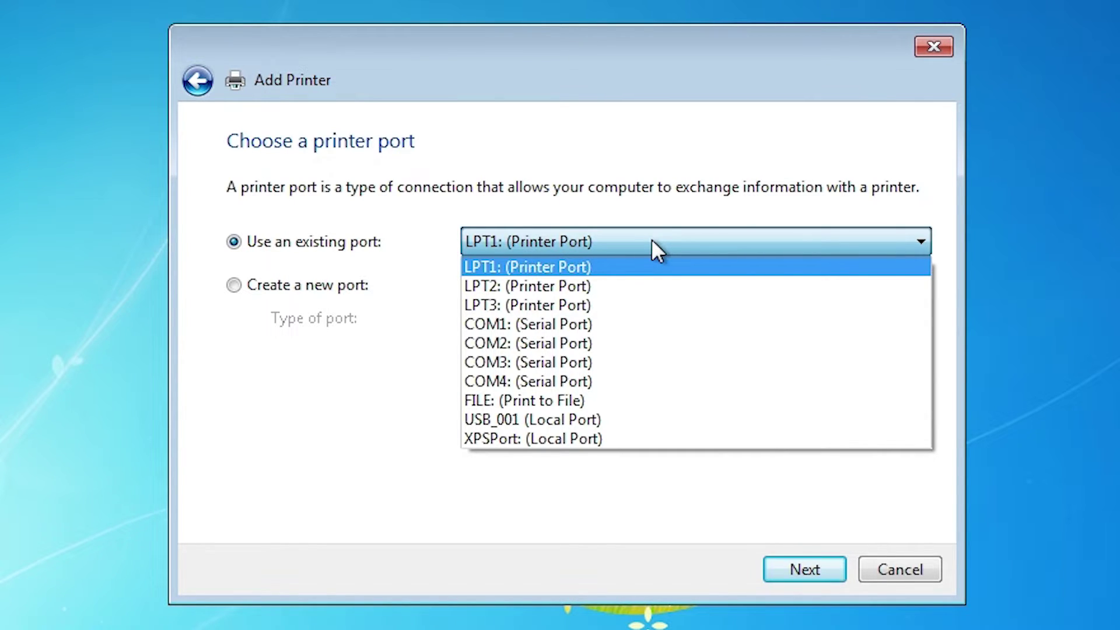
left_click(544, 417)
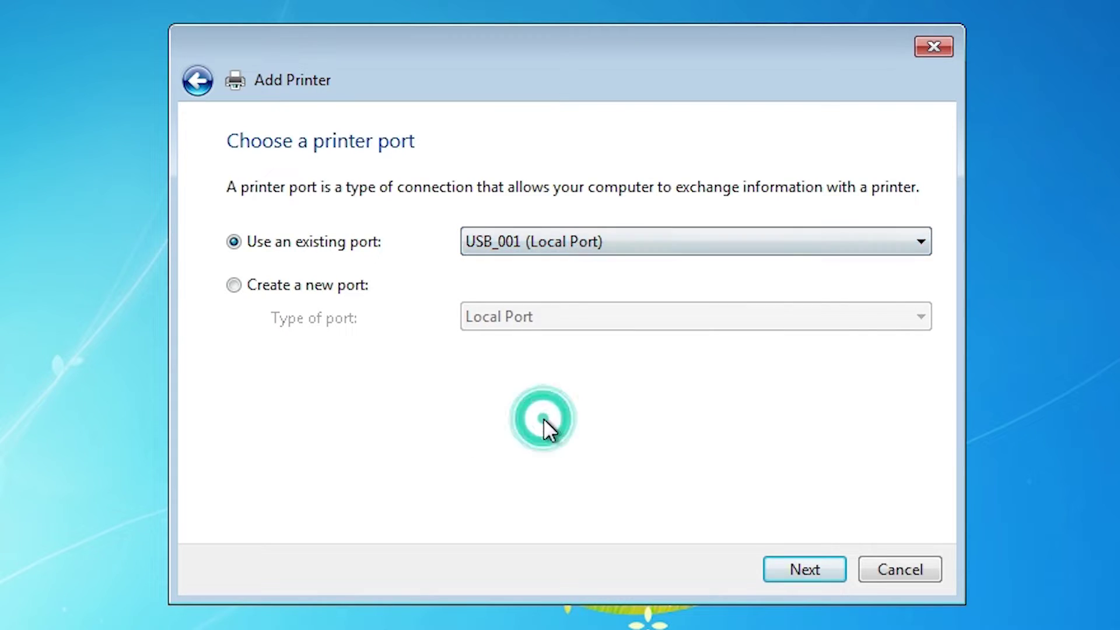
Step: Load the driver from HPLJ1018.INF in Desktop > hp-laserjet-1018-basic-driver > hp-laserjet-1018-basic-driver
left_click(803, 569)
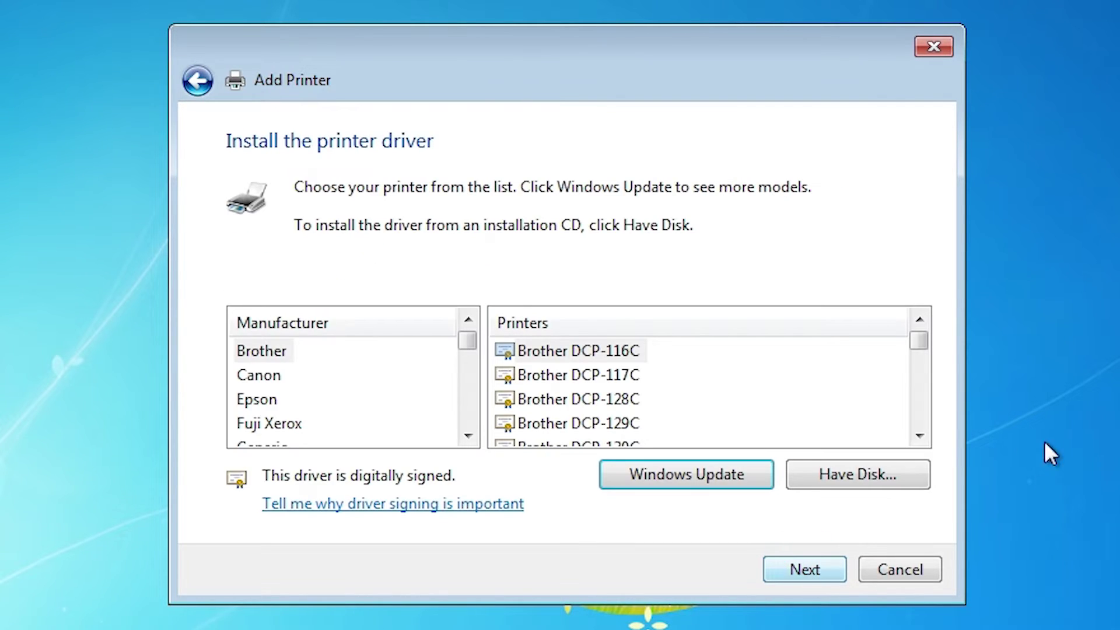
left_click(876, 474)
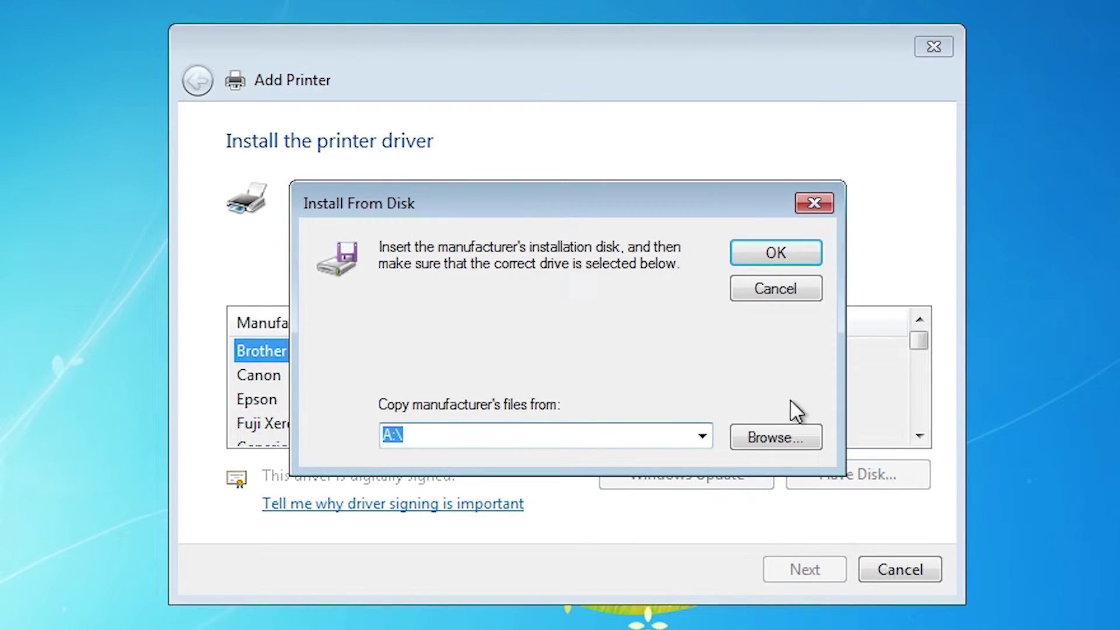
left_click(778, 439)
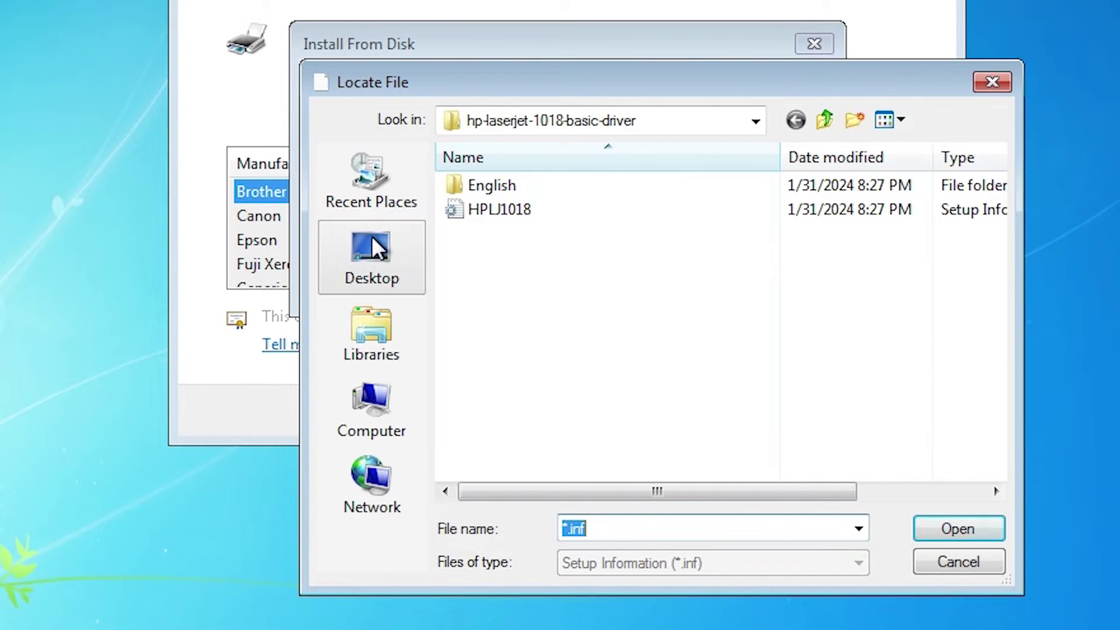
left_click(371, 405)
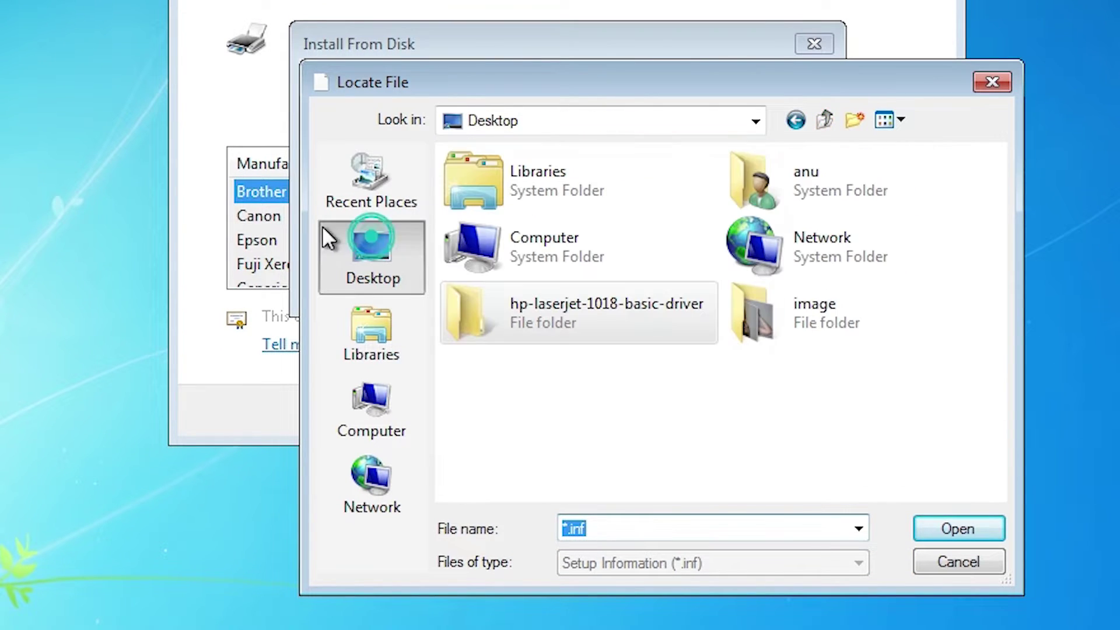
double_click(582, 319)
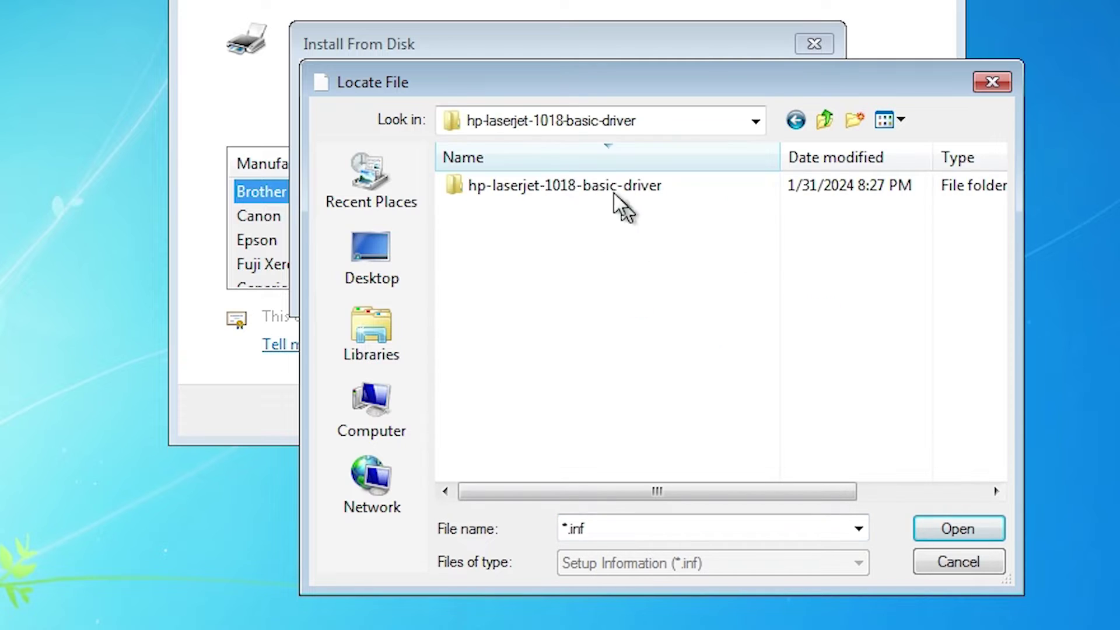
double_click(534, 196)
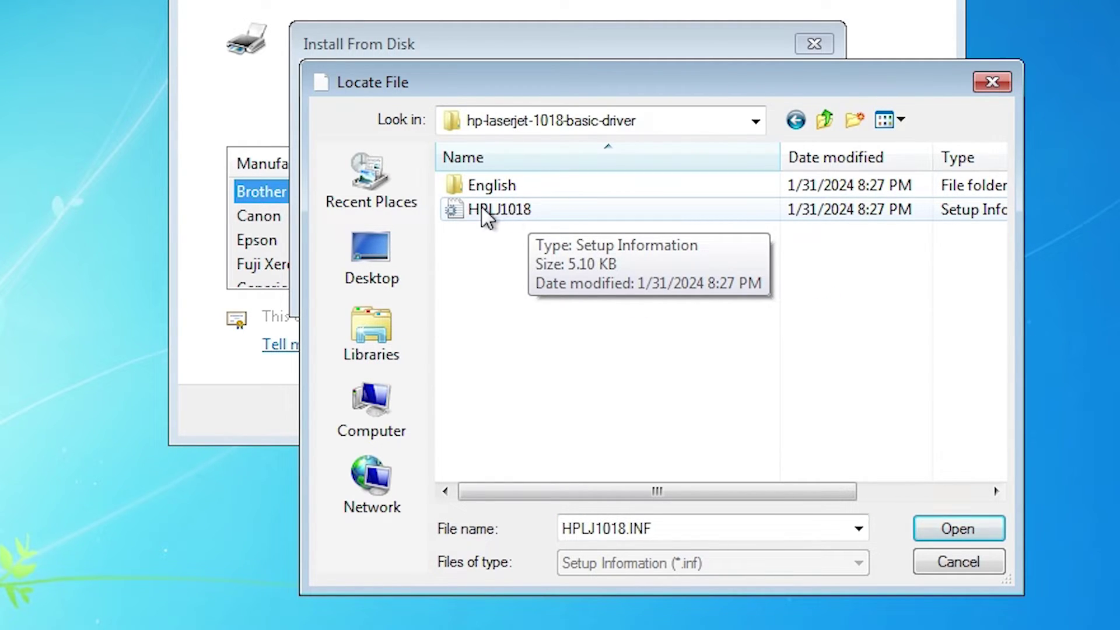
left_click(466, 210)
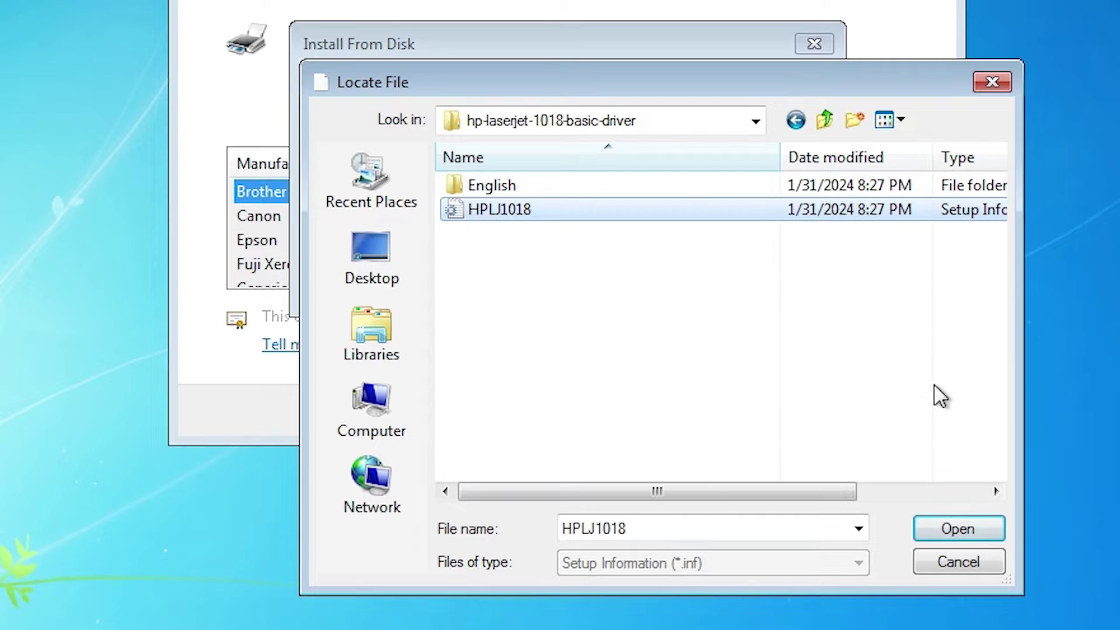
left_click(966, 529)
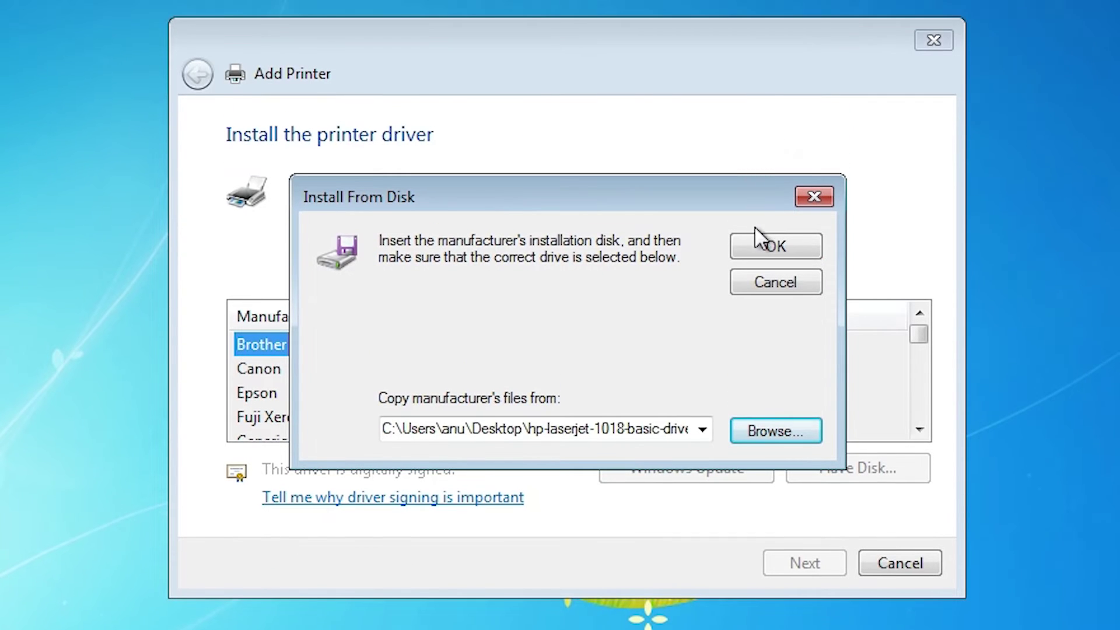
left_click(758, 245)
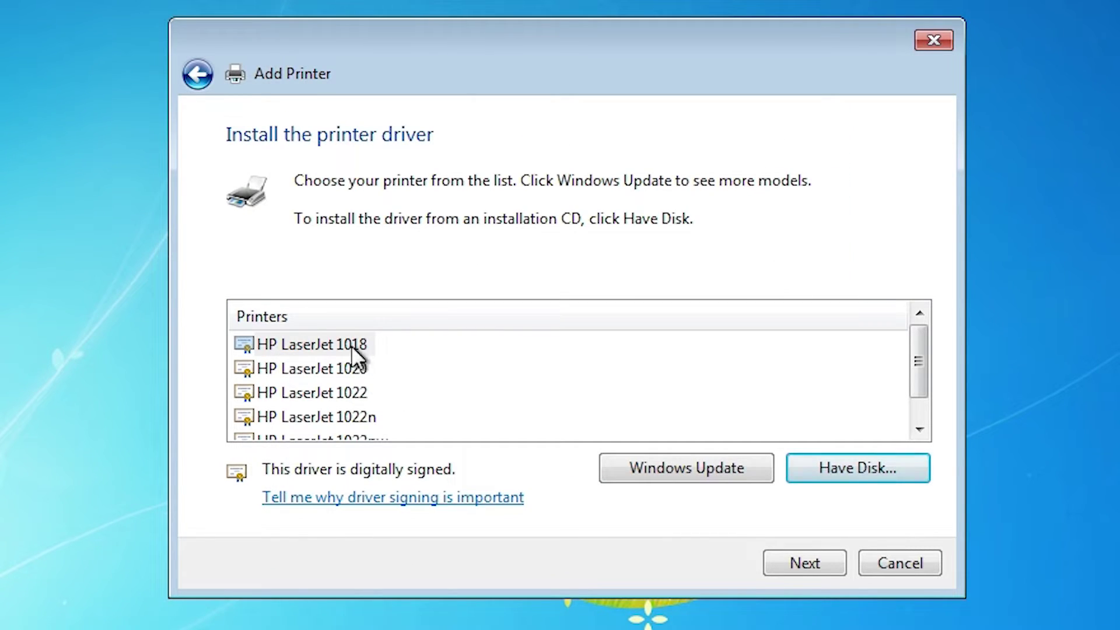
Step: Install the HP LaserJet 1018 under its default name, print a test page, and finish
left_click(309, 346)
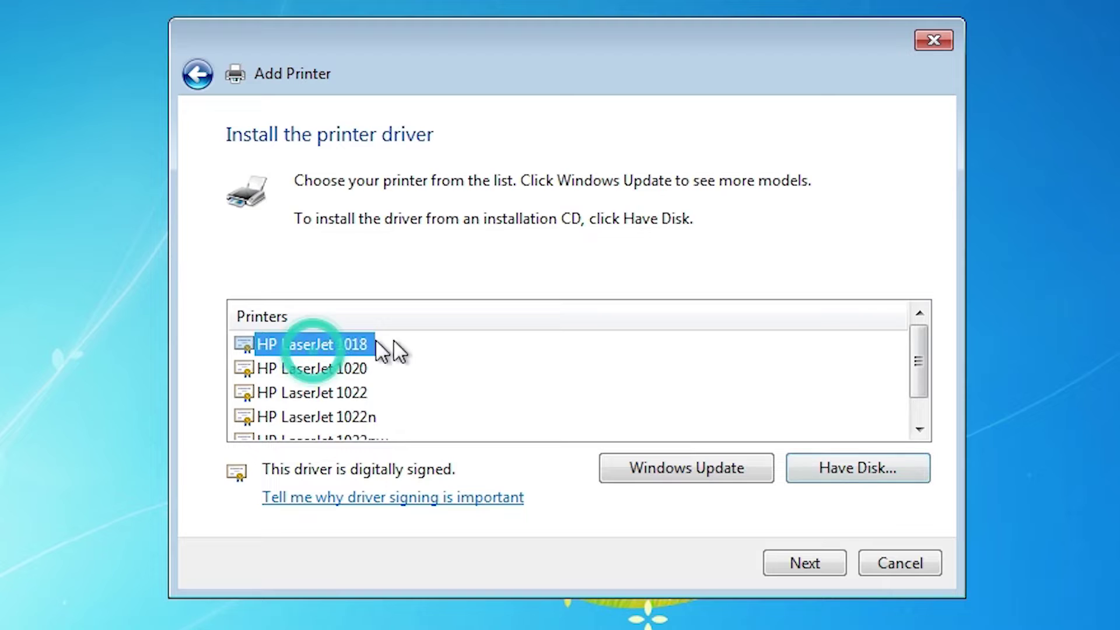
left_click(785, 561)
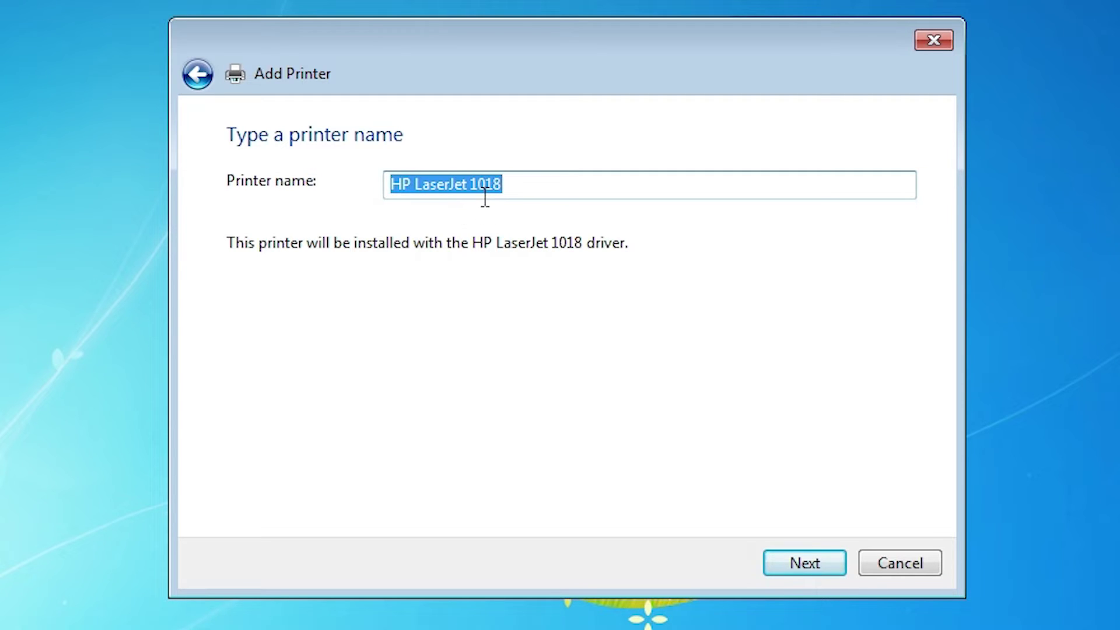
left_click(823, 562)
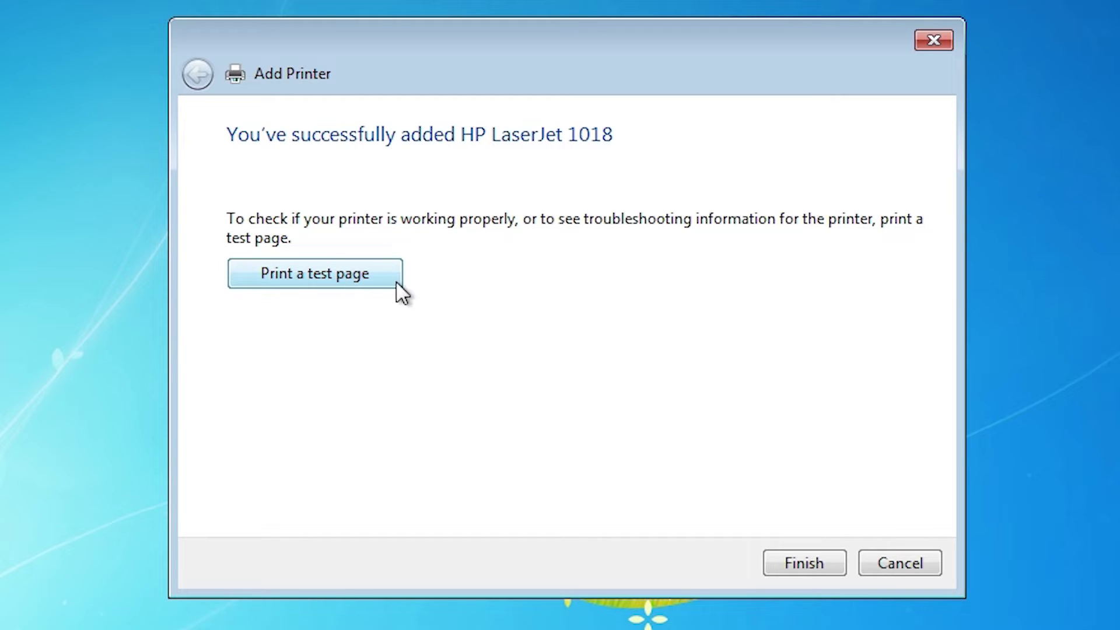
left_click(262, 271)
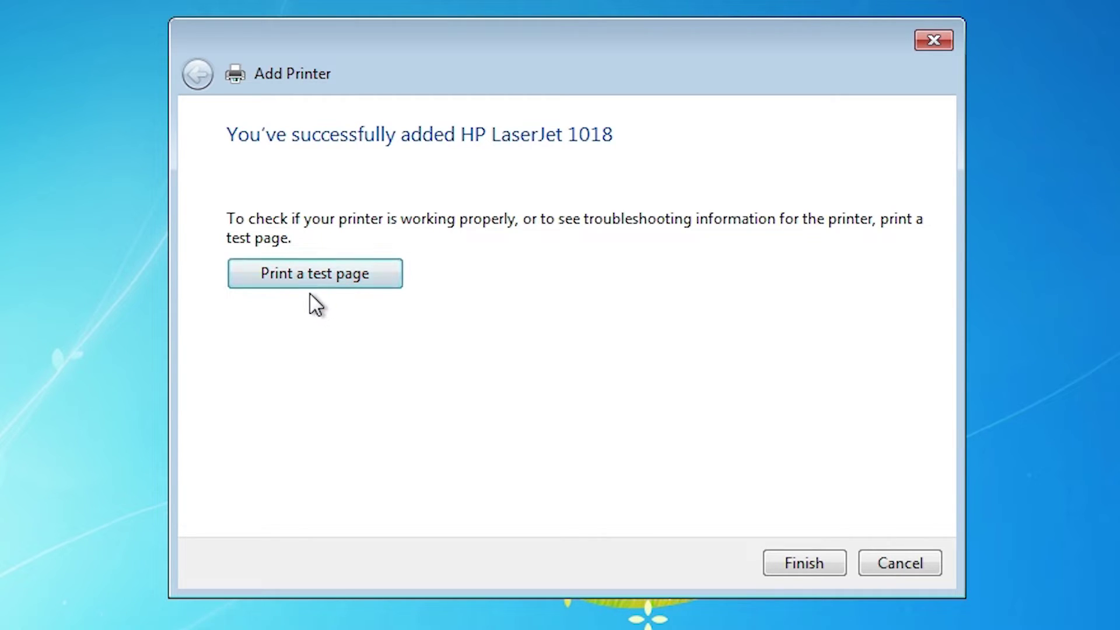
left_click(792, 563)
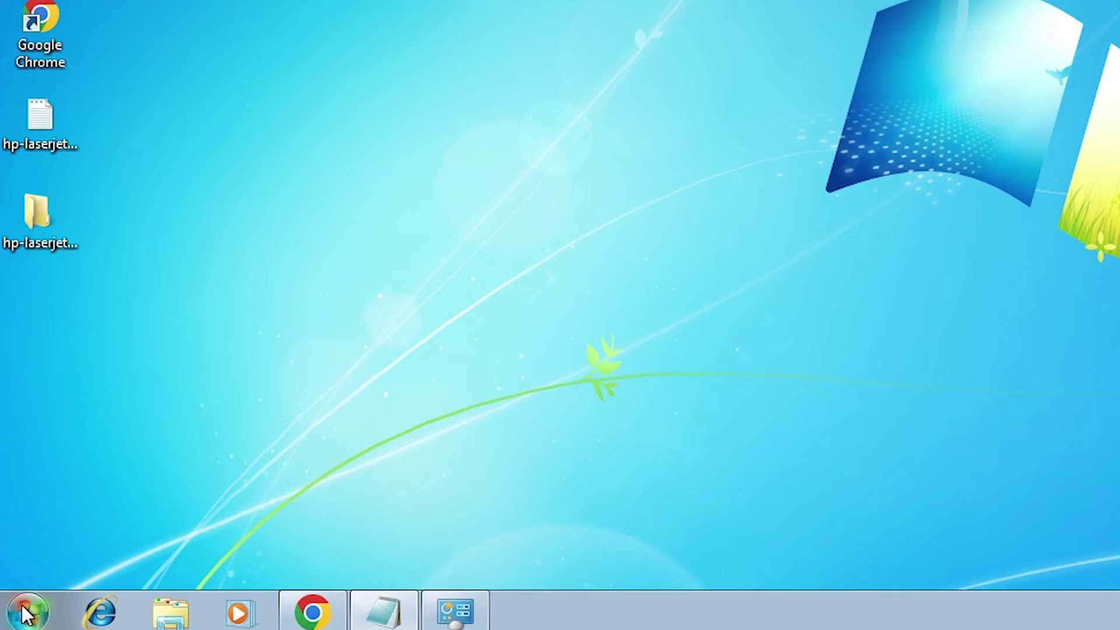
Step: Go from the Start menu into Control Panel and choose Devices and Printers
left_click(26, 614)
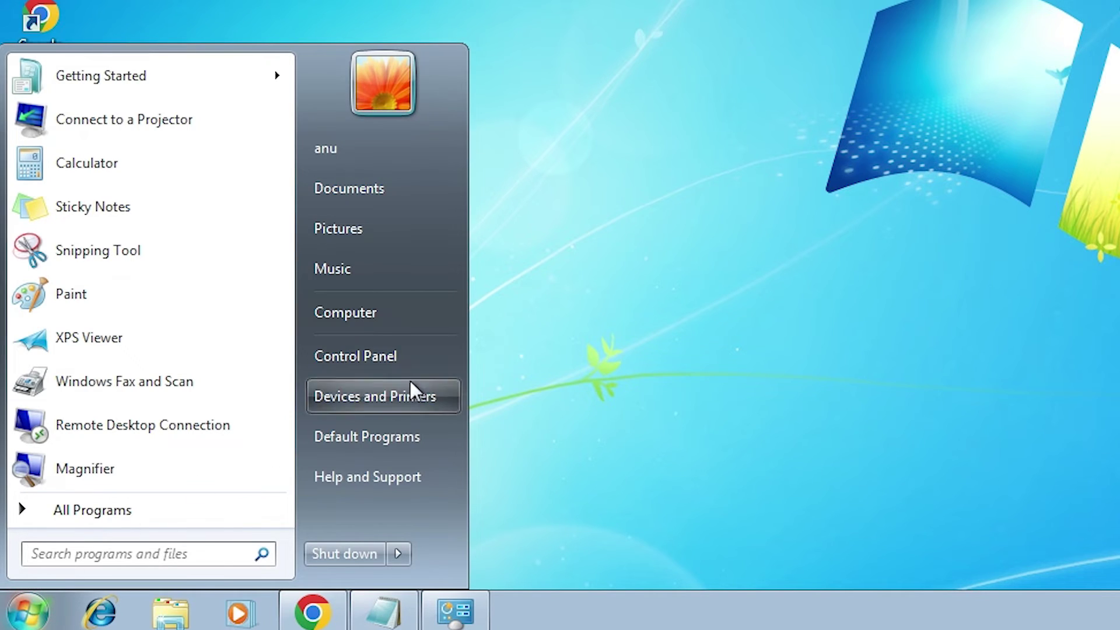
left_click(412, 357)
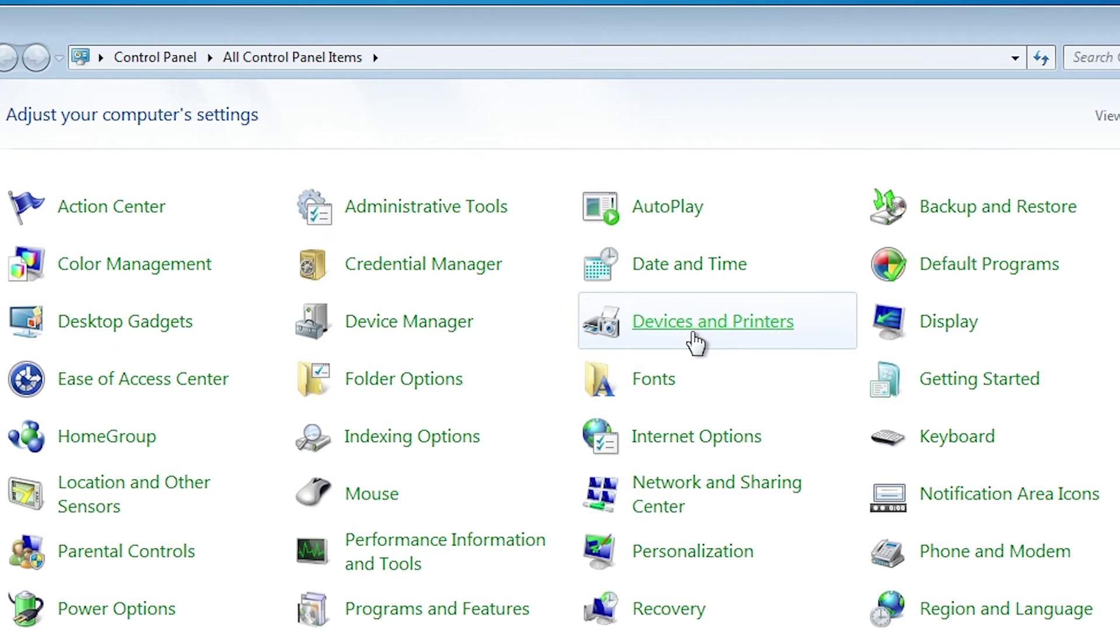
left_click(740, 325)
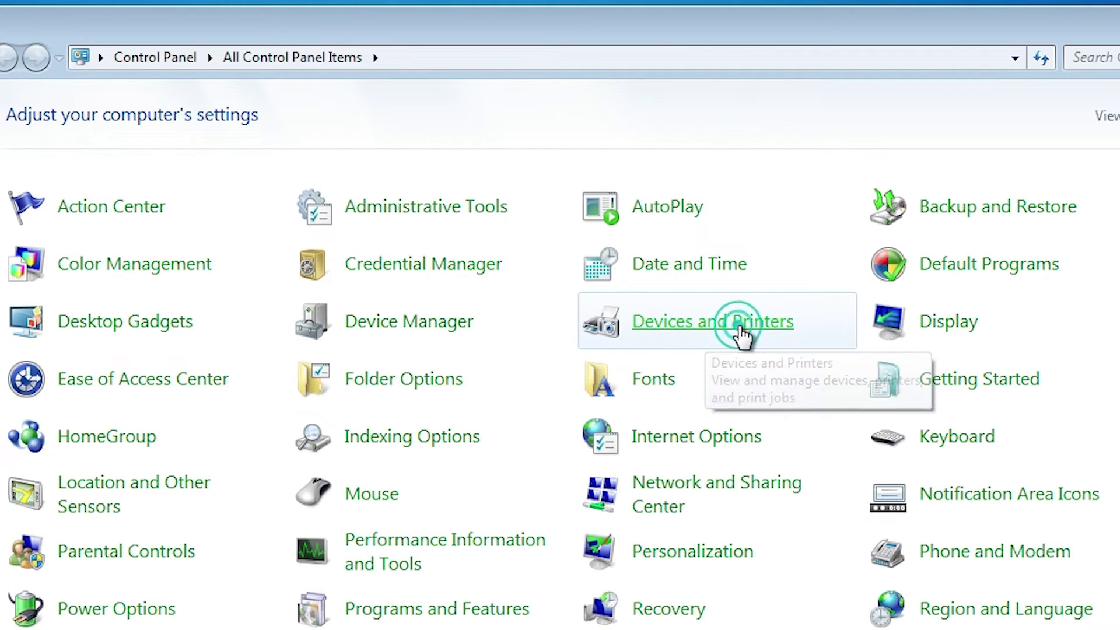